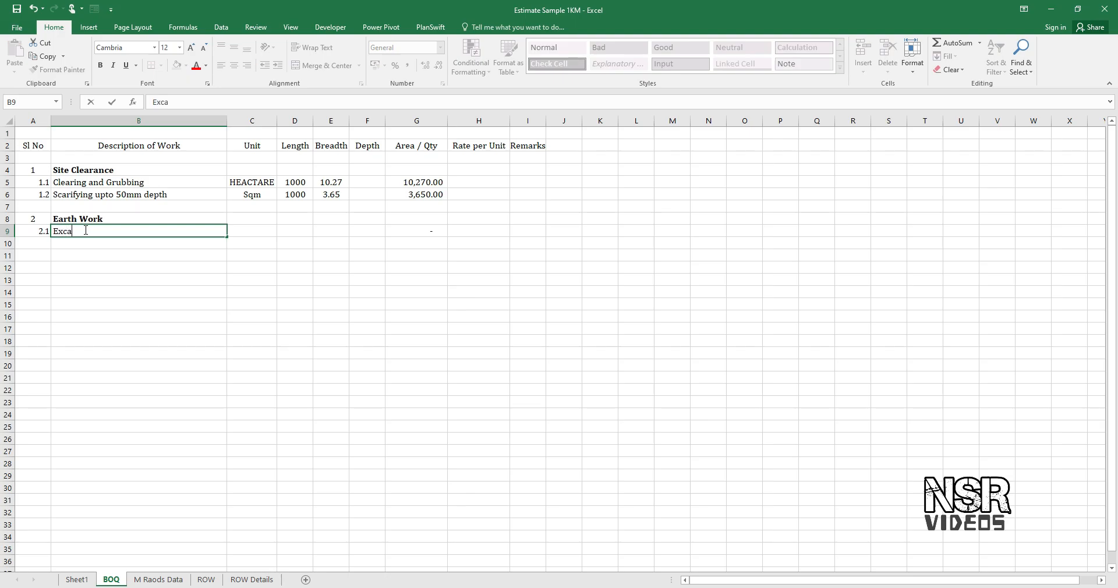
Complete BOQ item 2.1 as Excavation, with unit Cum and length 1000
key(Tab)
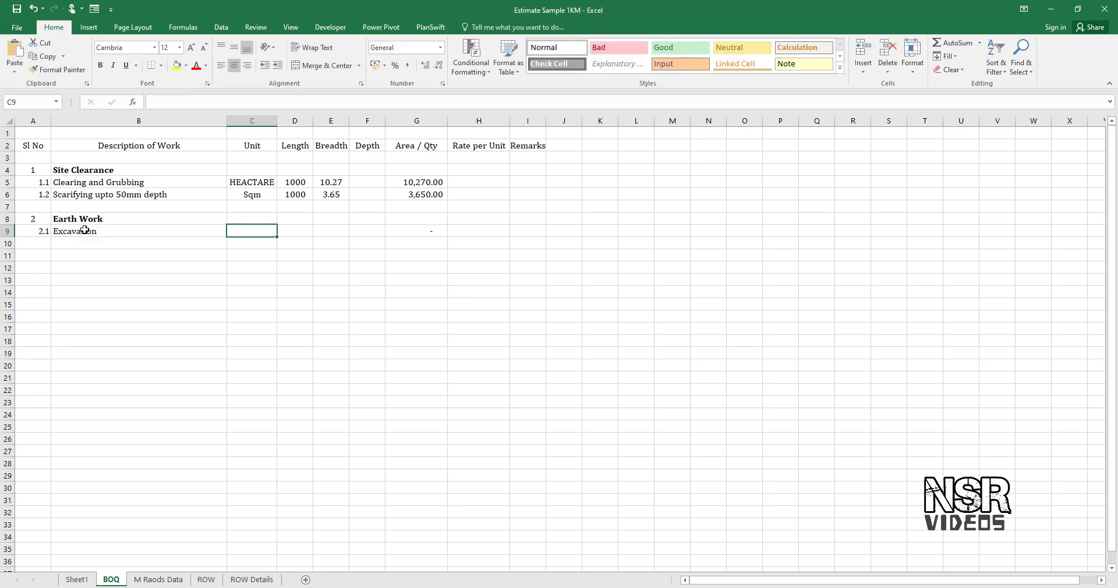
text(Cum)
key(Tab)
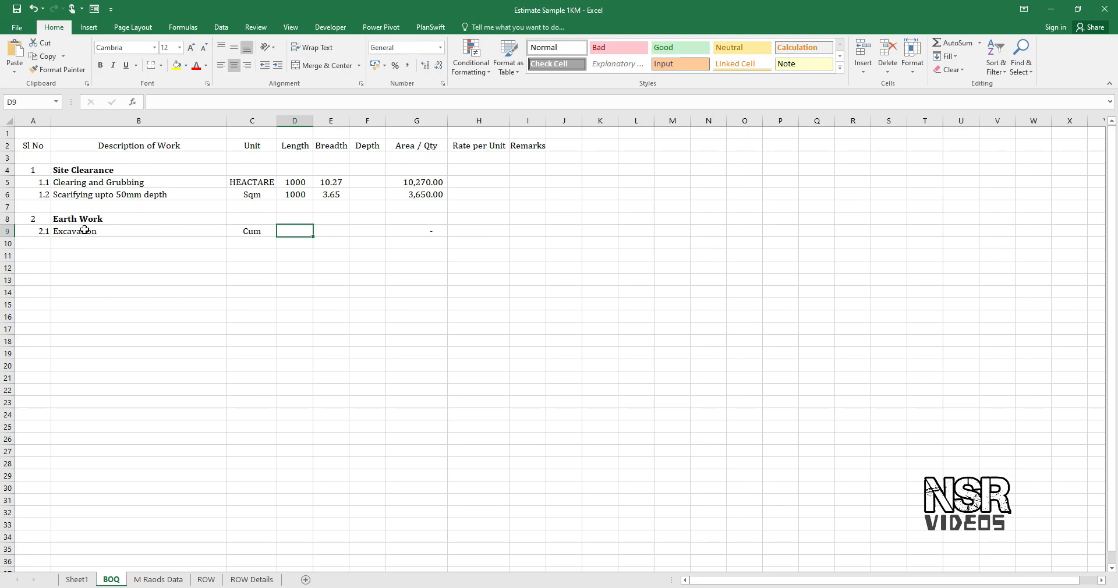
text(1000)
key(Tab)
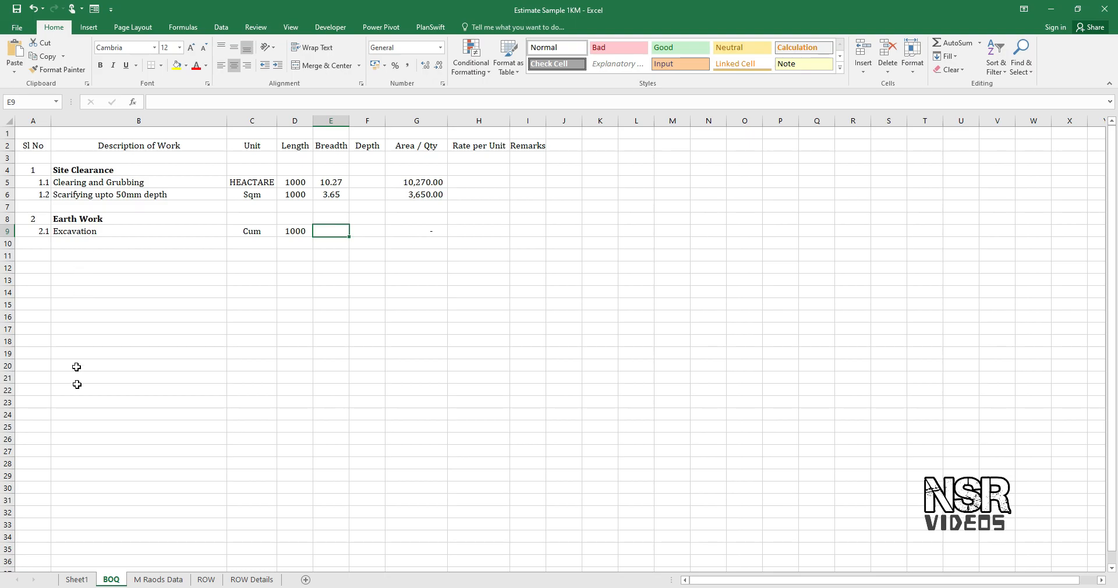
Review the pavement layers from BC down to SG and their thicknesses in the ROW Details cross-section
click(251, 580)
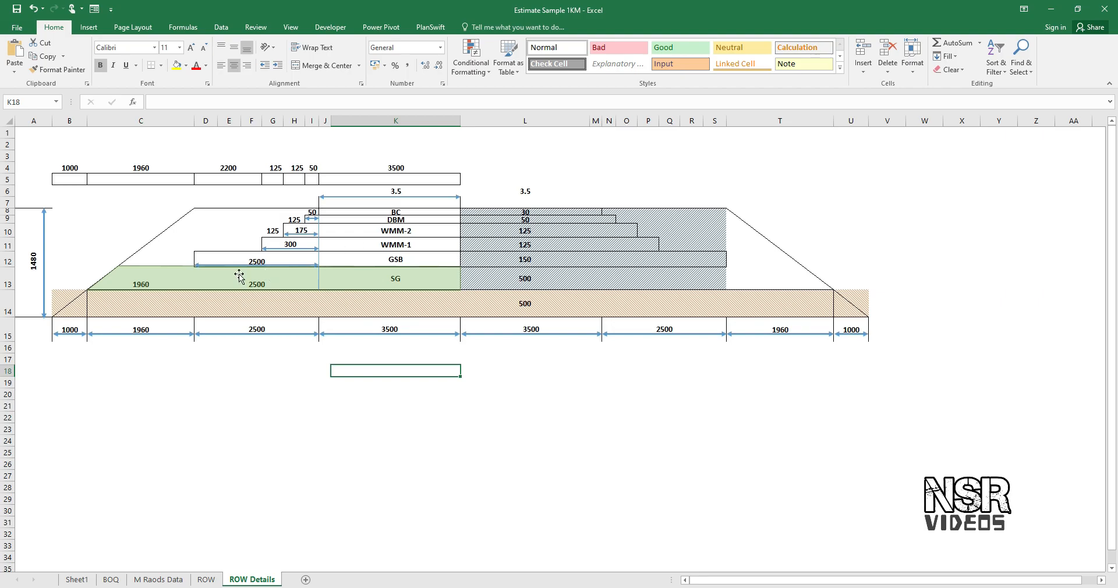
drag(408, 212, 411, 283)
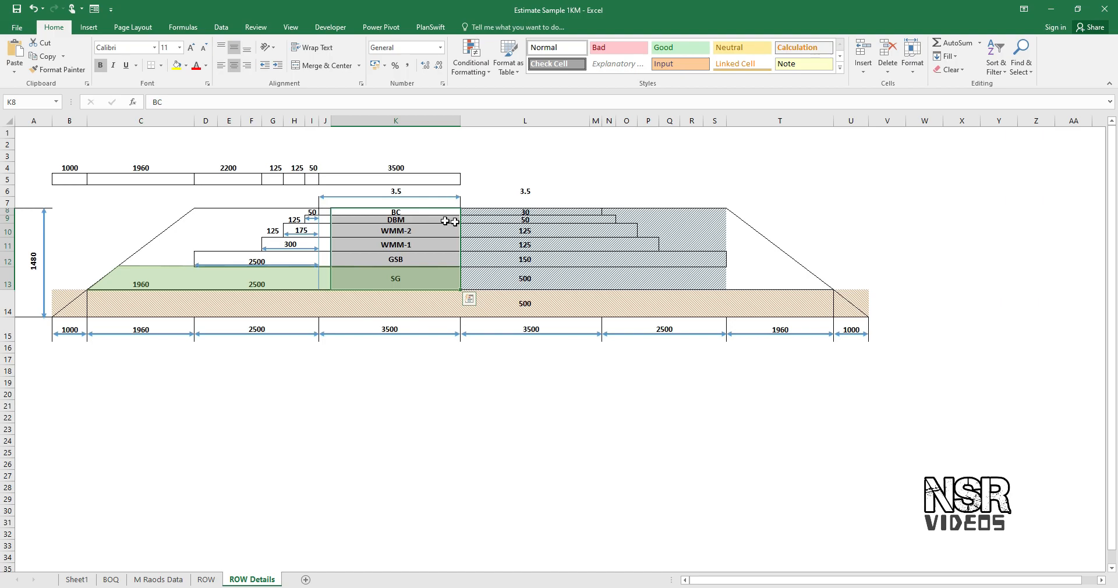
drag(517, 214, 518, 281)
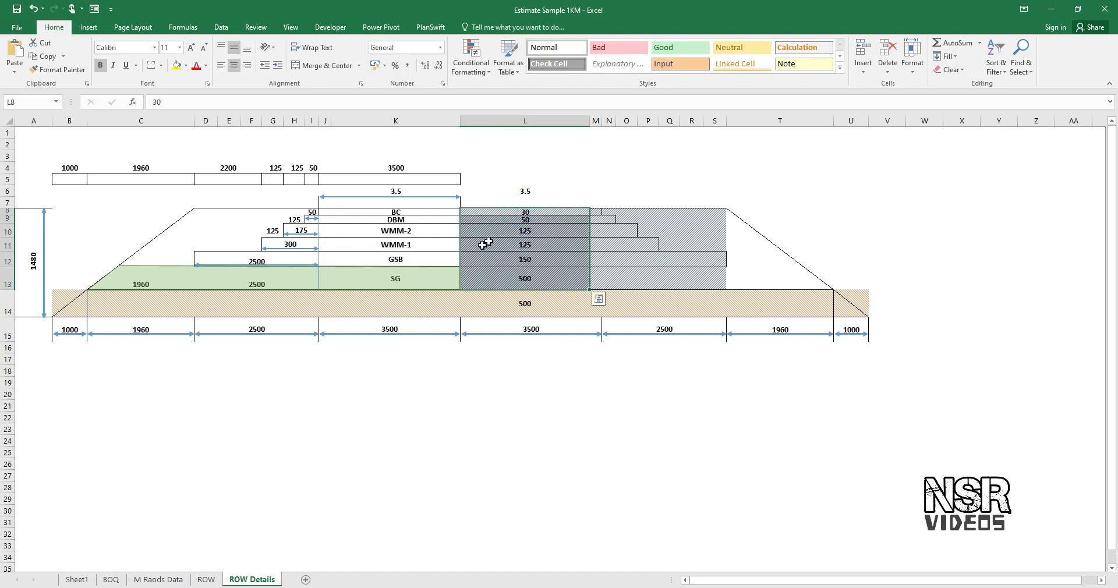
click(412, 212)
drag(413, 212, 415, 280)
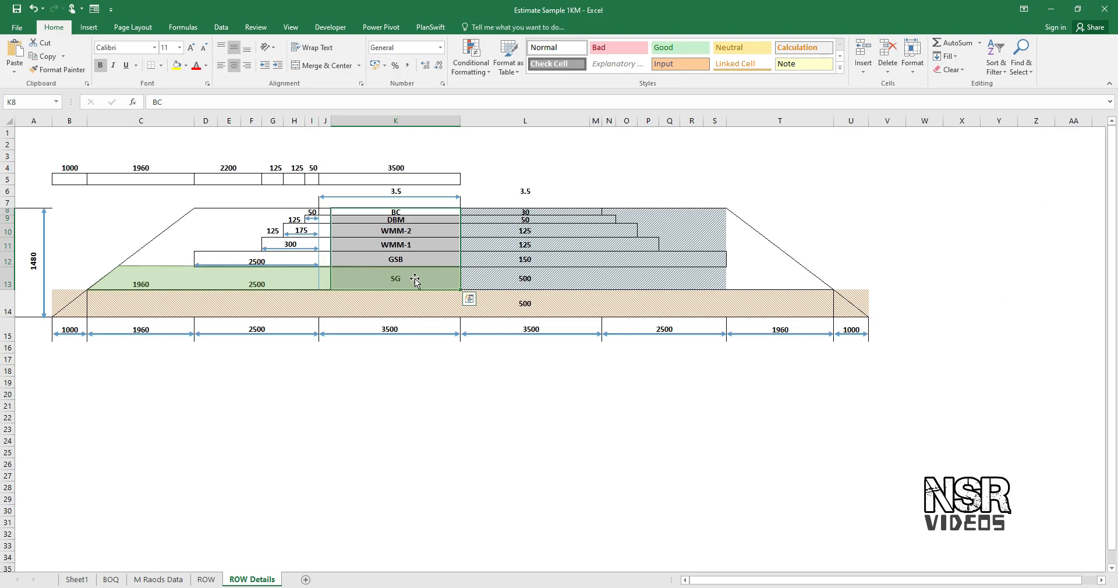
click(110, 579)
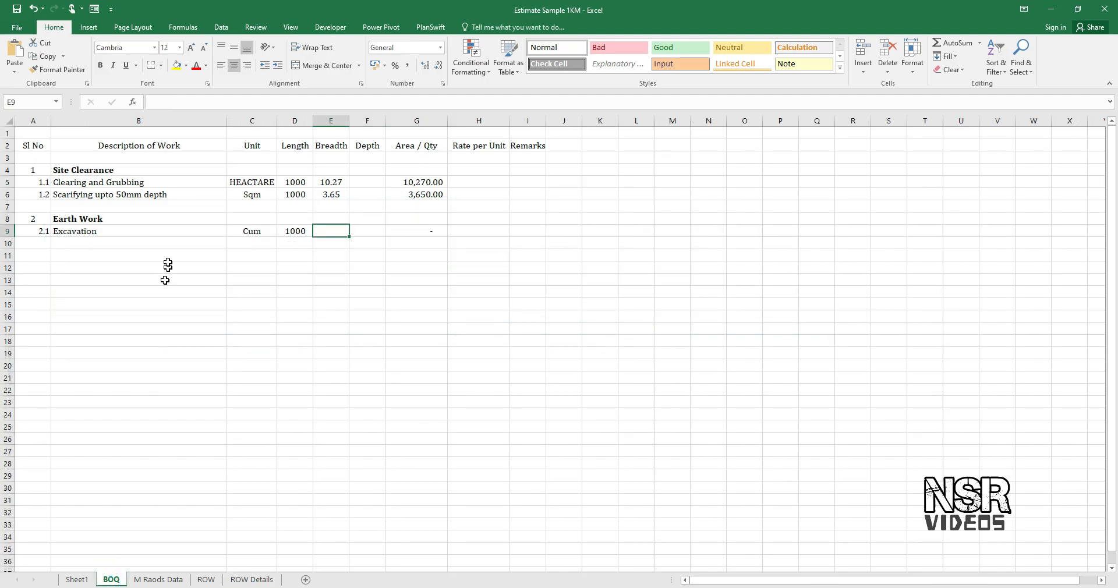
Enter the label "Area Calculation for Sub Grade" in cell A16 of Sheet1
click(76, 580)
click(72, 306)
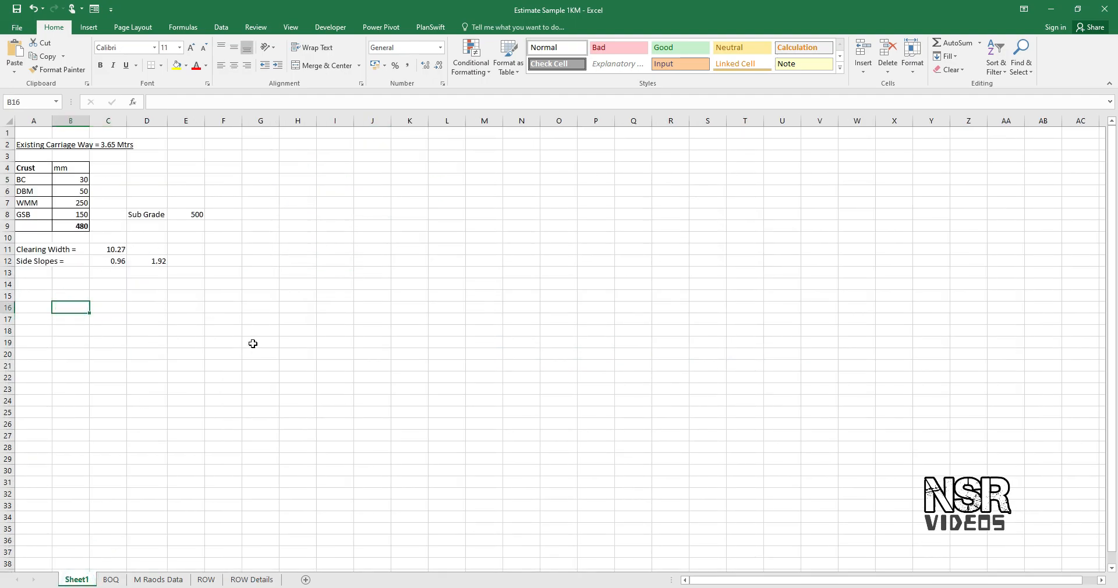
key(Left)
text(Area )
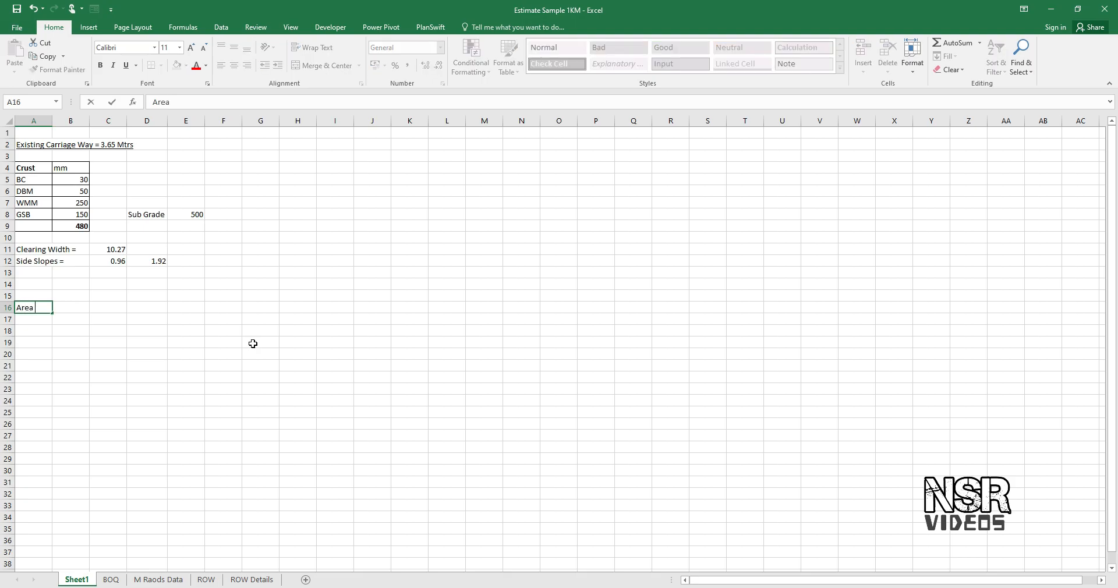
text(Calculation for Subg)
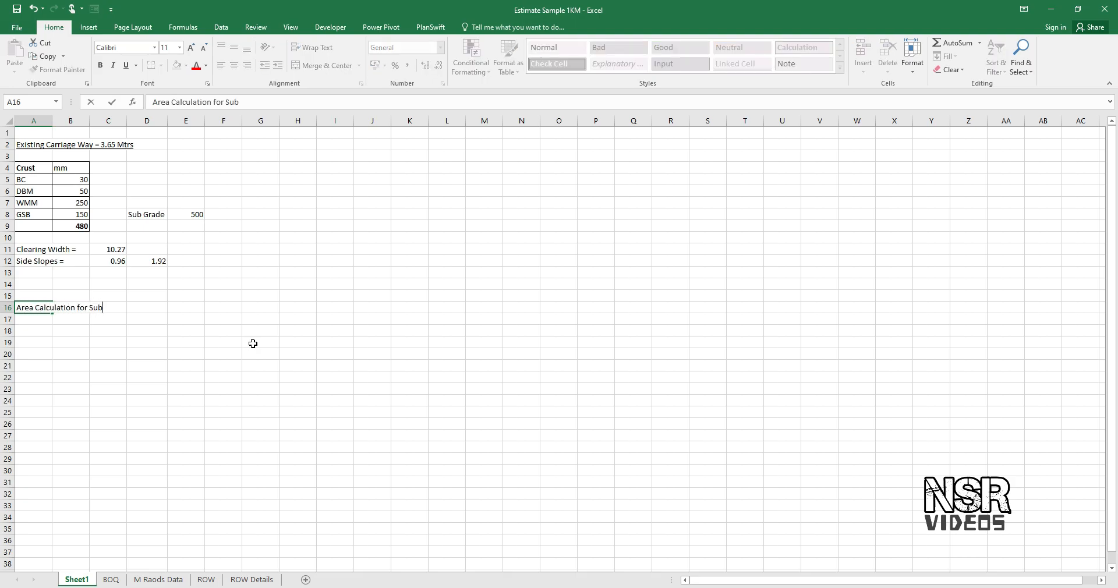
text(Rade)
key(BackSpace)
key(BackSpace)
key(BackSpace)
key(BackSpace)
key(BackSpace)
text(Grade)
key(Tab)
key(Tab)
key(Tab)
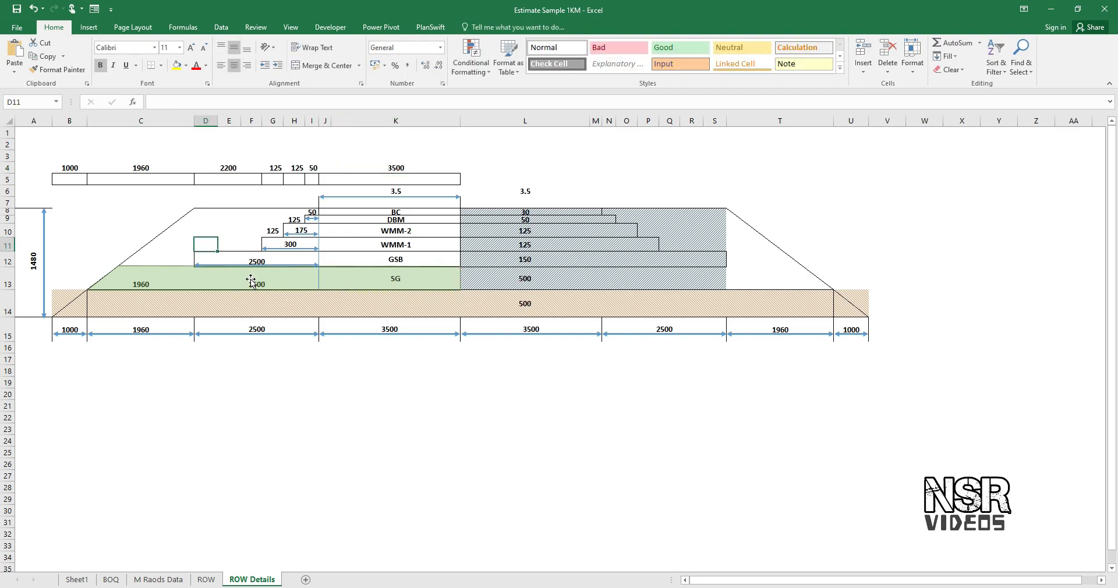
Examine the left half of the ROW Details cross-section, including its side slope and the carriageway and shoulder widths
drag(66, 268, 403, 282)
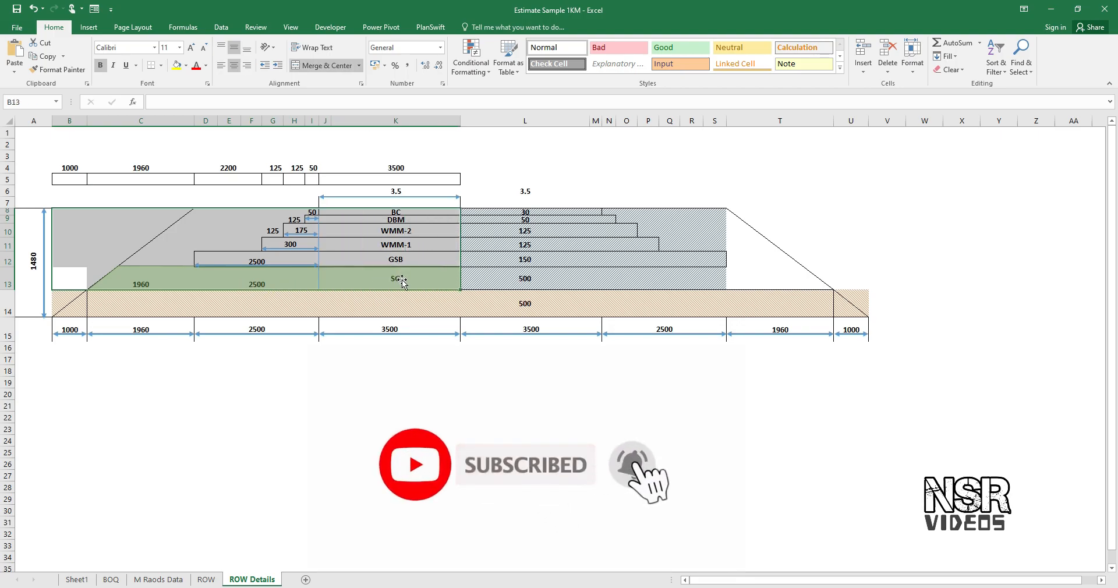
click(155, 225)
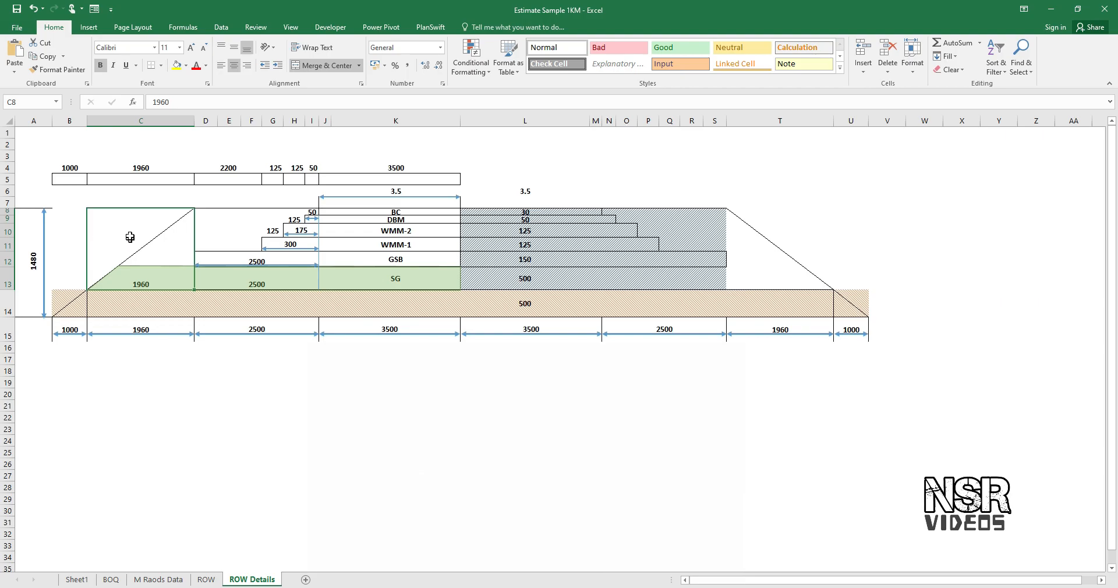
click(101, 235)
drag(328, 271, 201, 212)
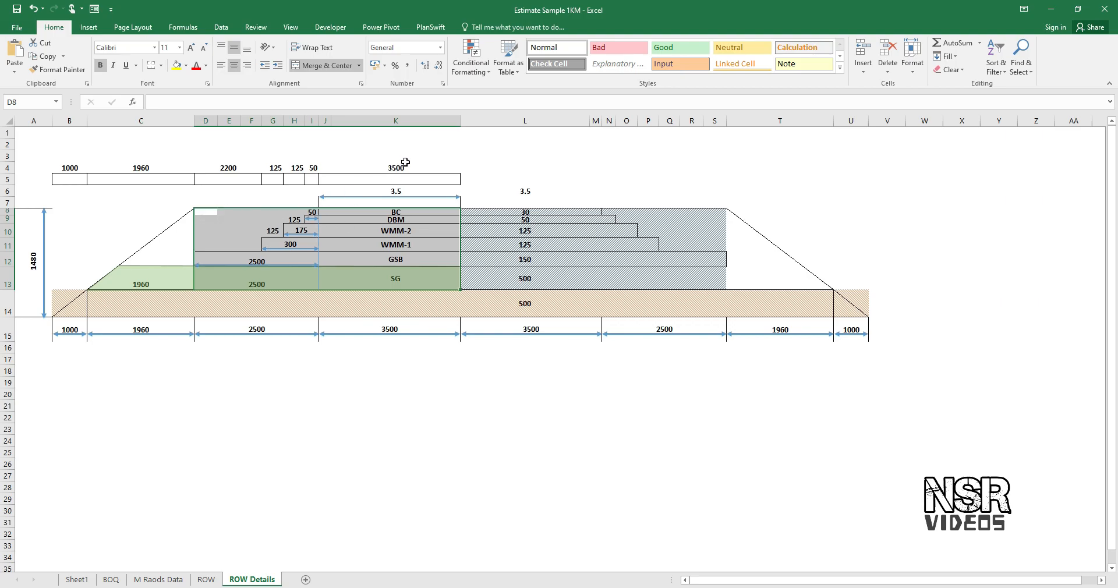
click(406, 163)
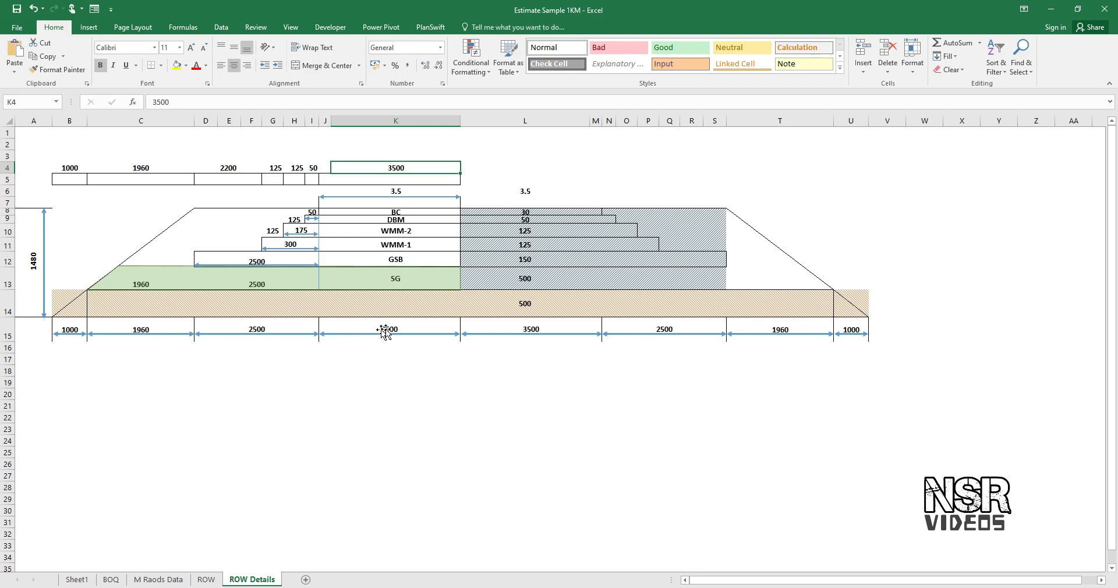
click(407, 325)
drag(388, 327, 270, 334)
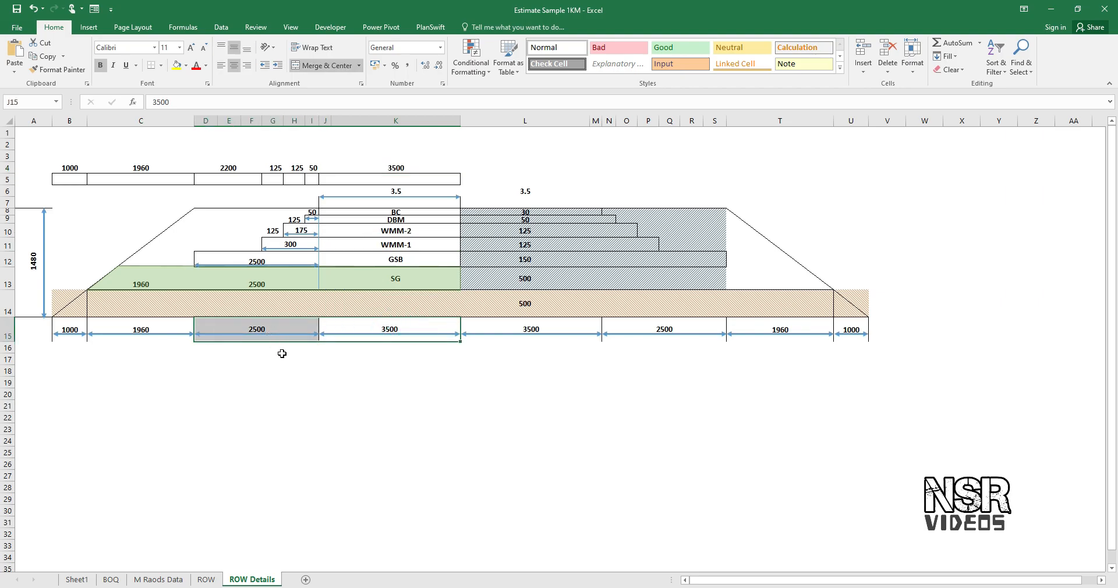
Check the layer thicknesses in ROW Details and calculate the sub grade area in Sheet1 cell D16 with the formula +6.00*0.98
click(77, 581)
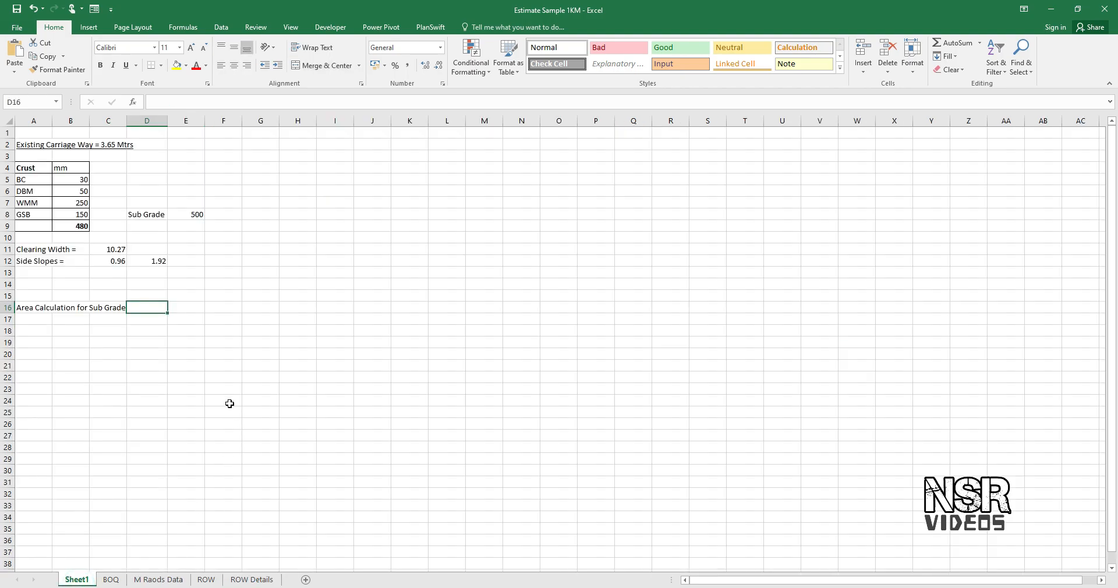
text(+6 *'ROW Details'!)
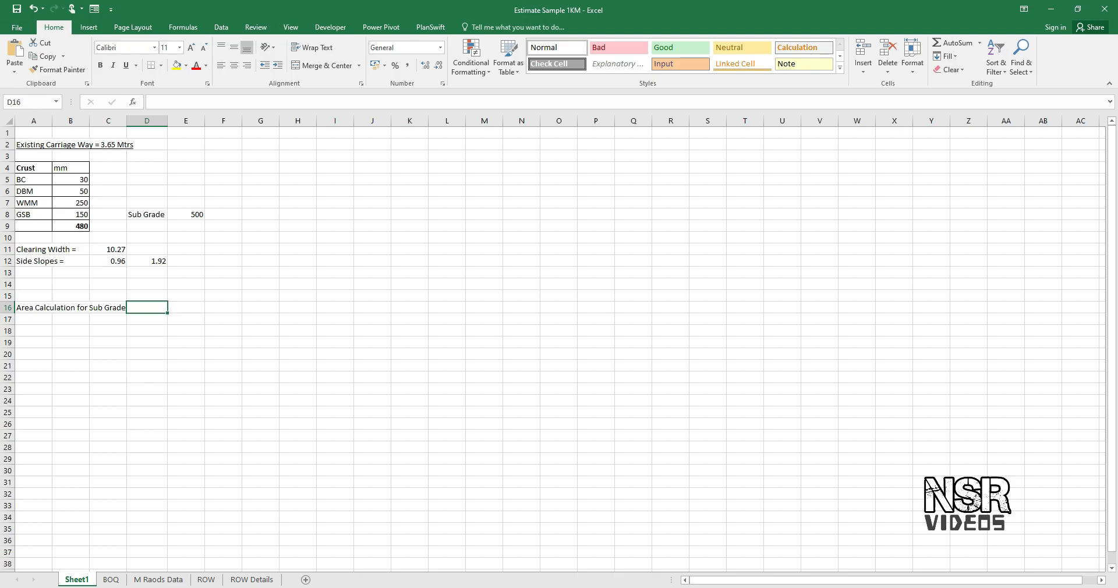
click(252, 579)
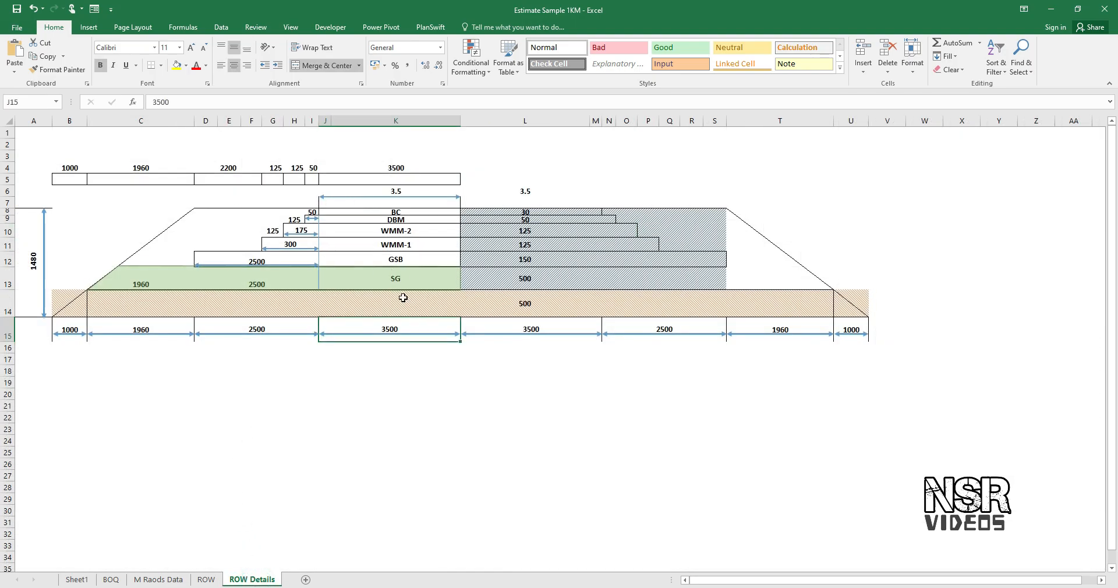
click(488, 211)
drag(489, 222, 492, 279)
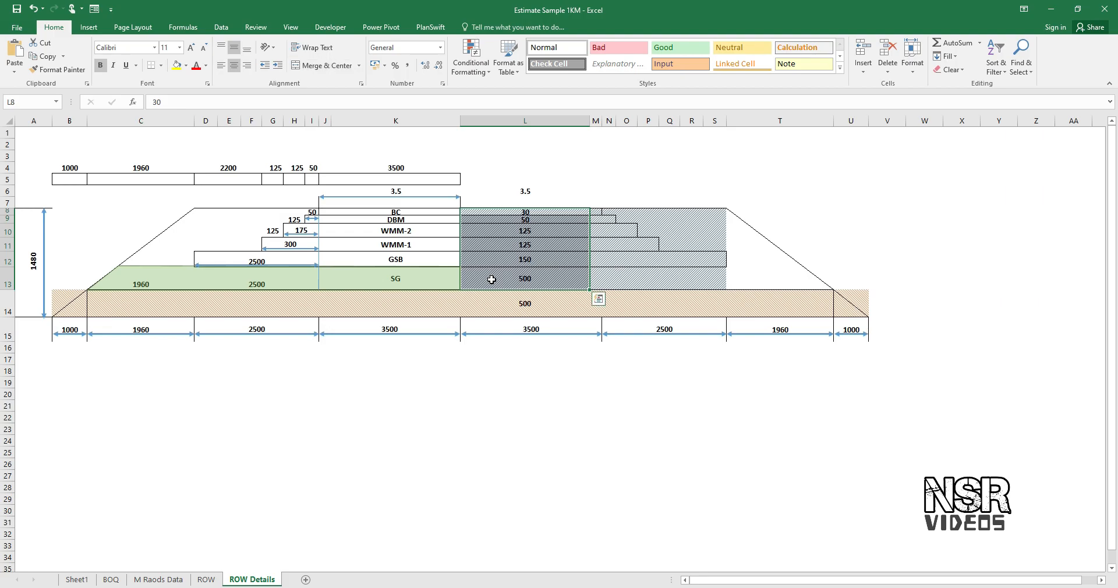
click(78, 580)
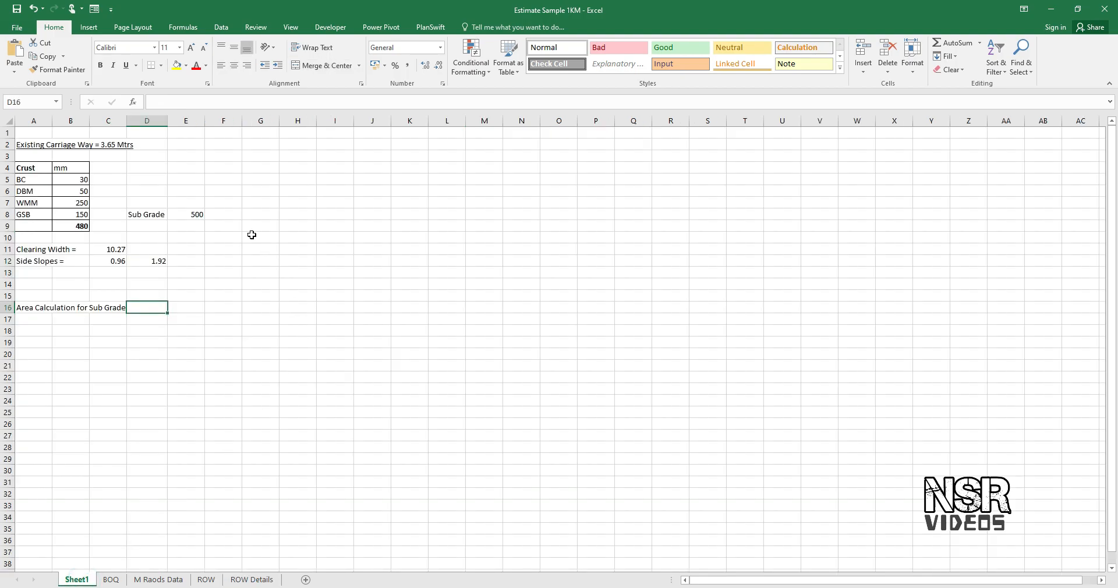
text(+6.)
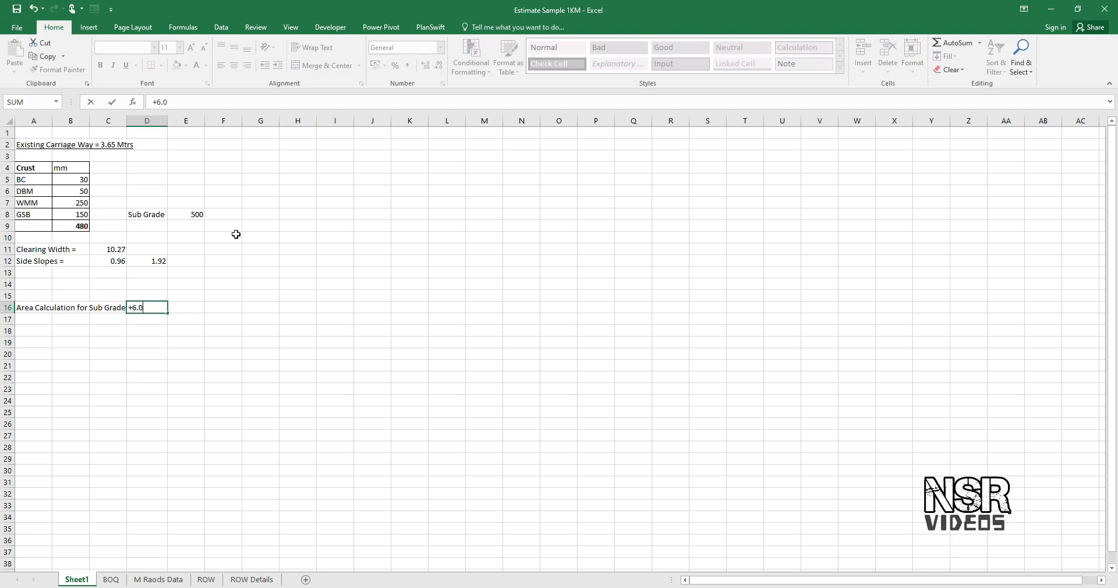
text(0*0.98)
key(ctrl+Return)
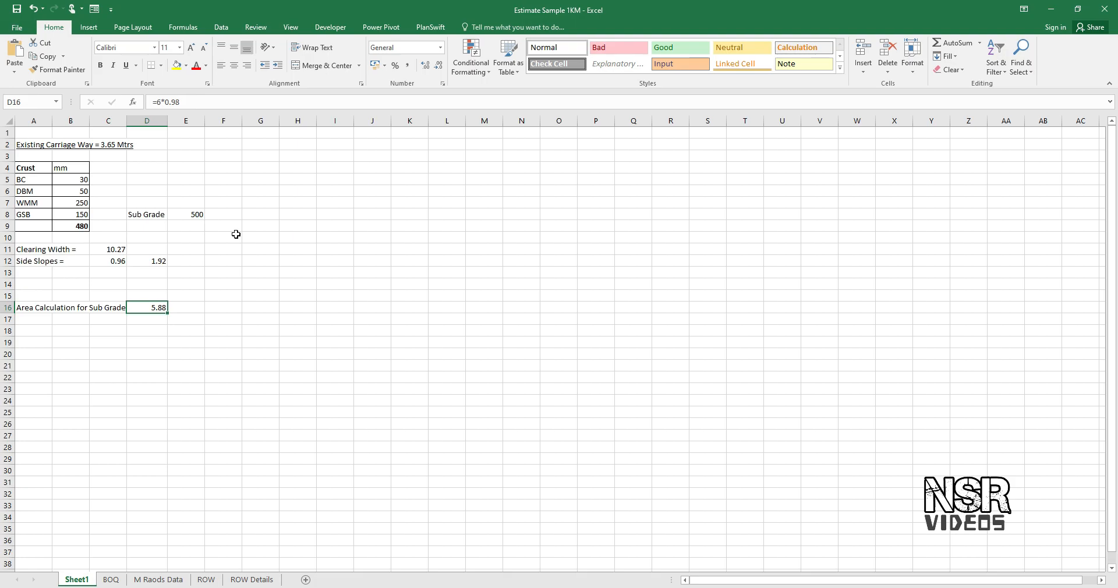
Add the label "Area of Side Slopes" in cell A17, below the sub grade area label
click(36, 320)
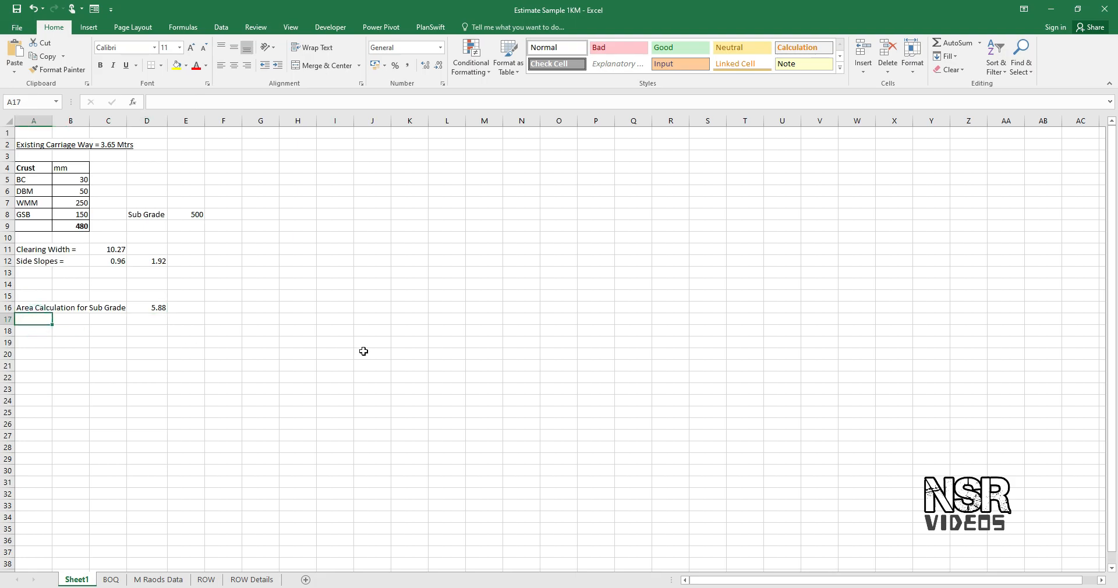
text(Area of Side Slopes)
key(Tab)
key(Tab)
key(Tab)
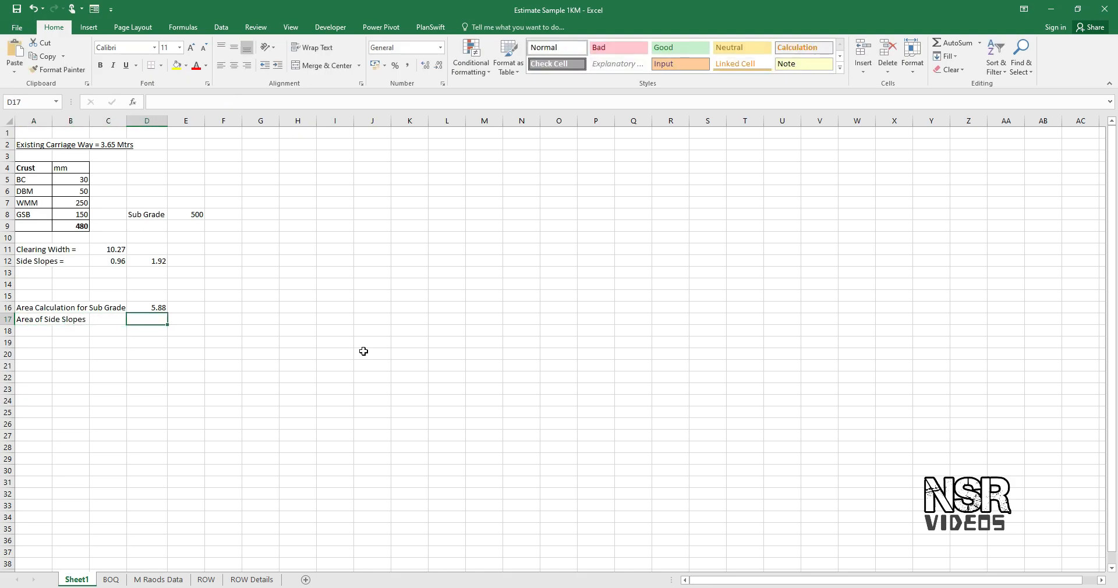
Examine the side slope's width and the layer depths in ROW Details, and glance at the Earth Work slide in PowerPoint
click(251, 580)
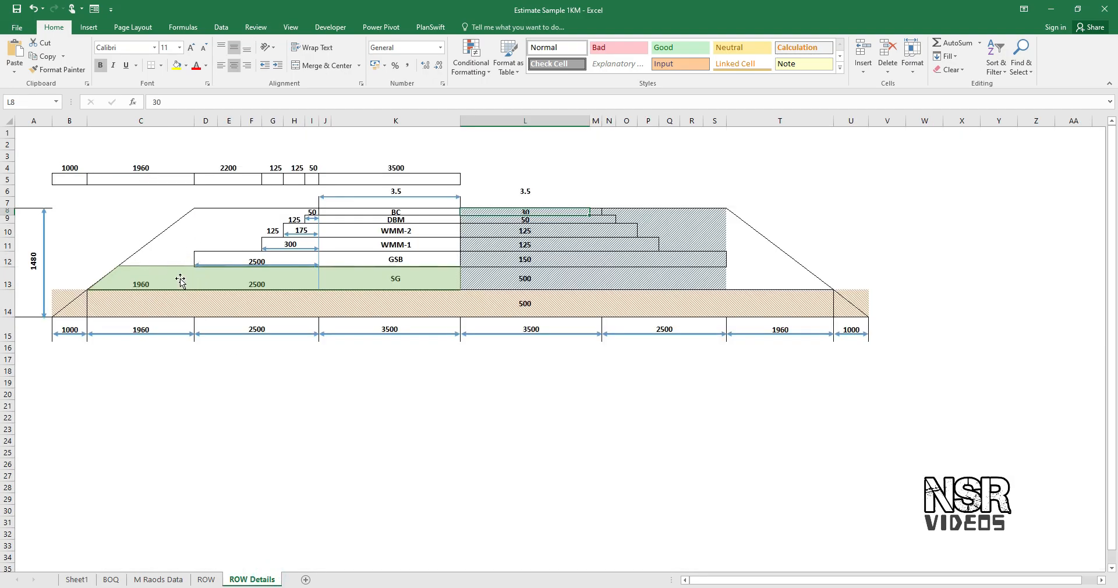
click(152, 283)
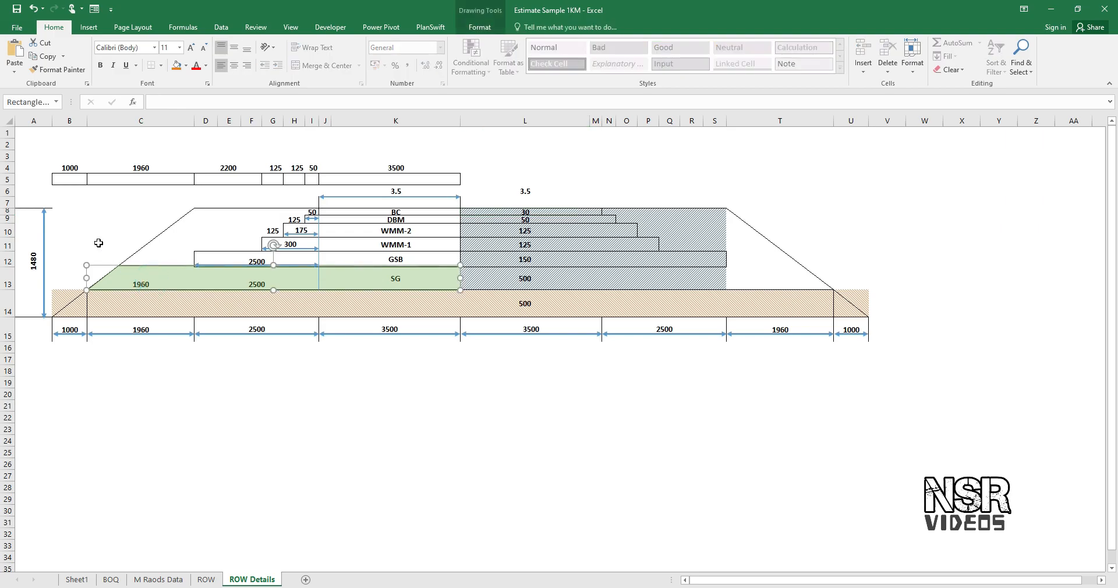
click(93, 213)
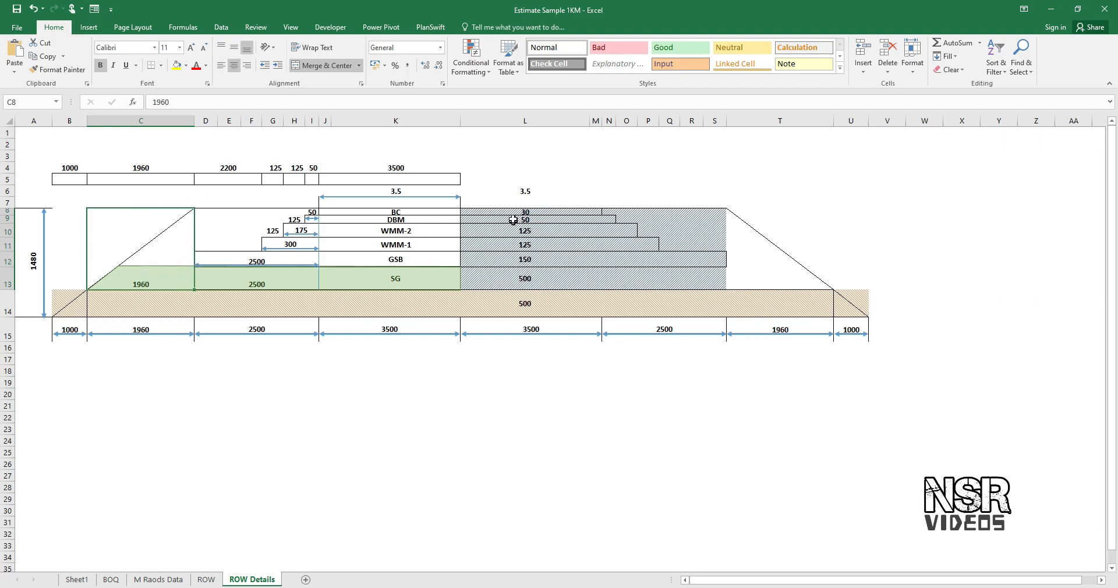
drag(512, 211, 511, 280)
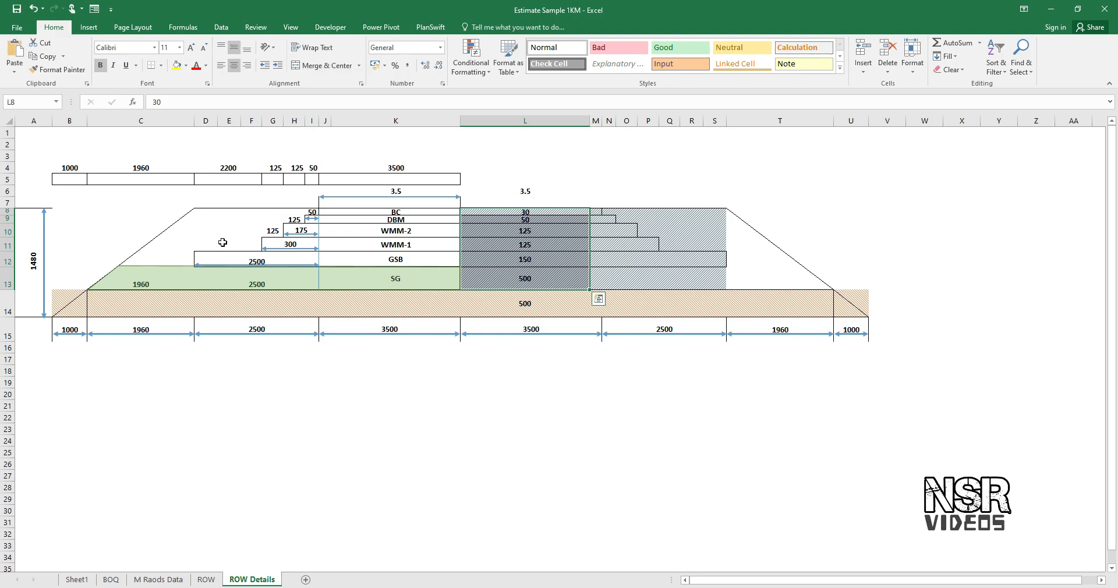
drag(225, 211, 225, 281)
click(169, 303)
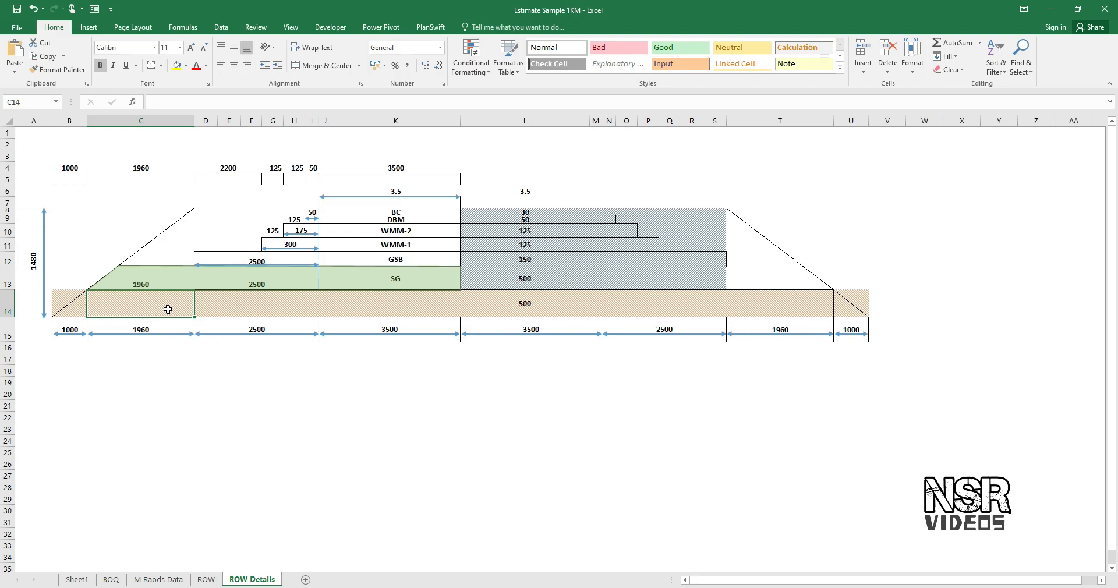
click(156, 279)
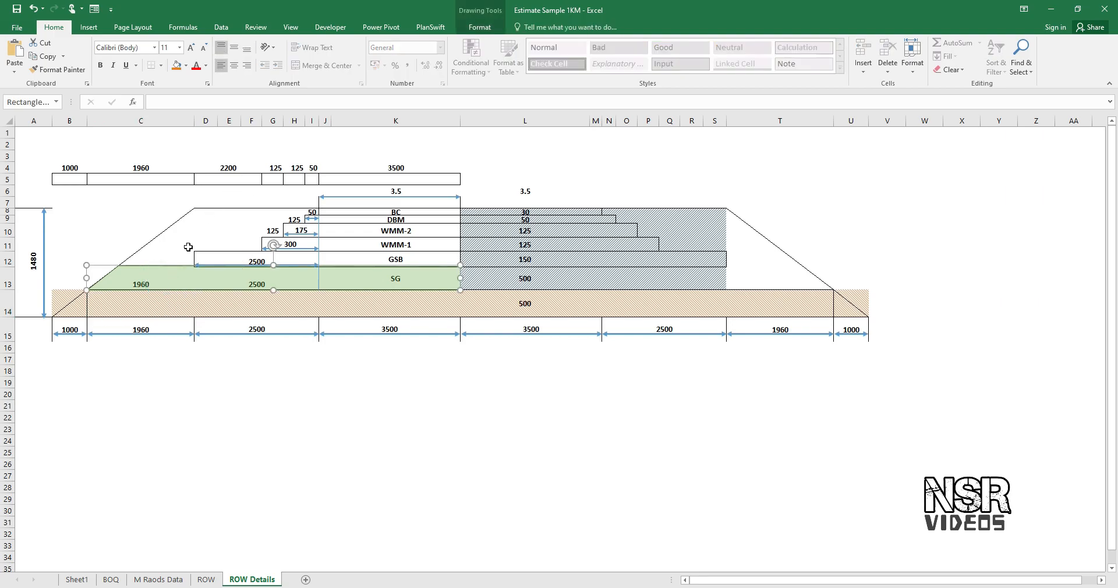
click(214, 232)
key(alt+Tab)
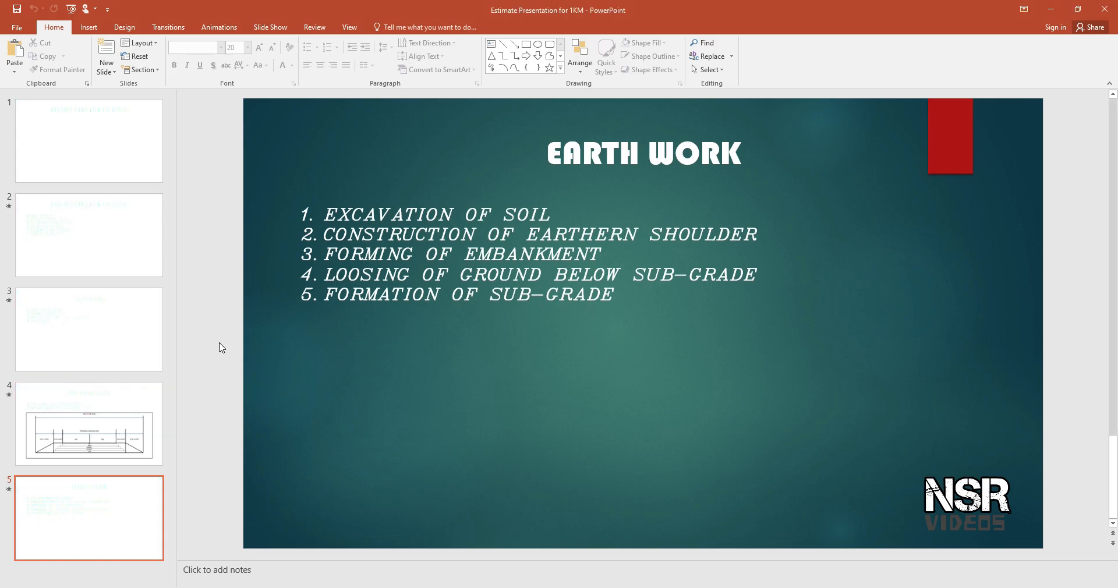
key(alt+Tab)
Return to Sheet1 in Excel and calculate the area of side slopes in cell D17 with the formula +0.5*1.96*0.98
click(76, 579)
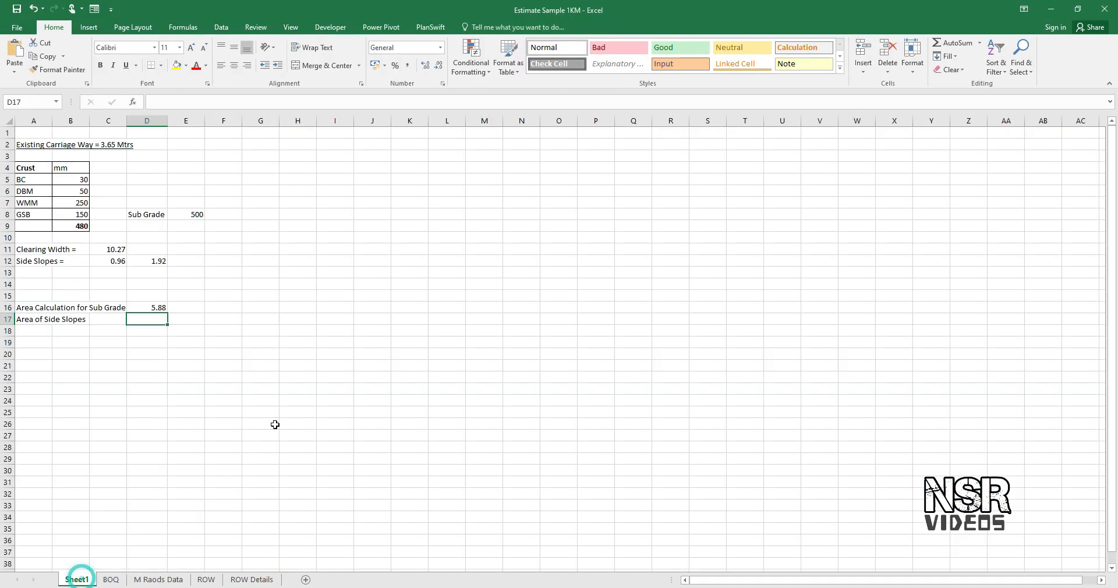
text(+)
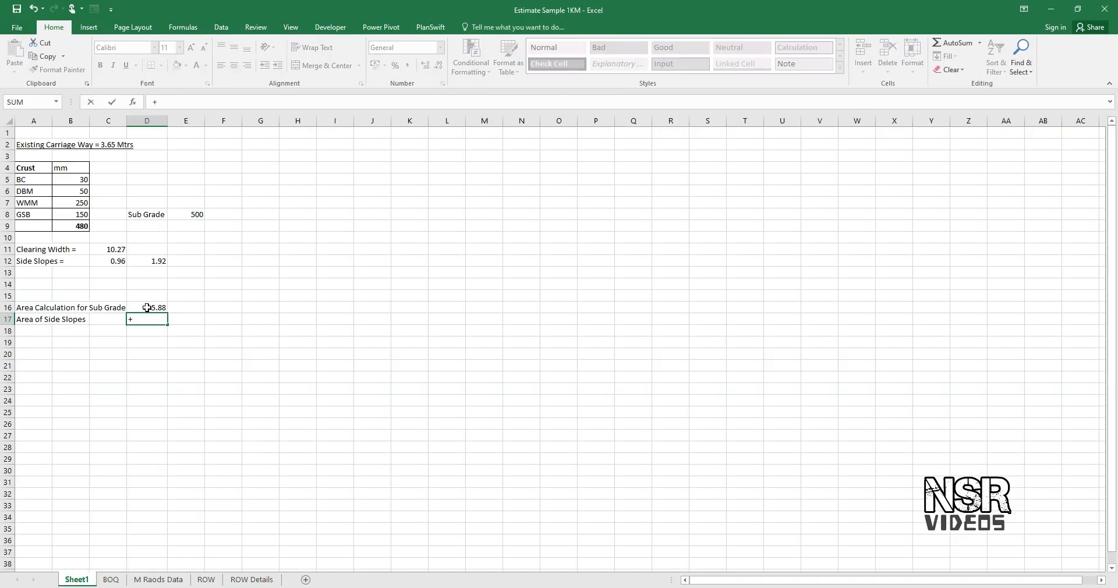
text(0.5*1.96*0.98)
key(Return)
click(150, 319)
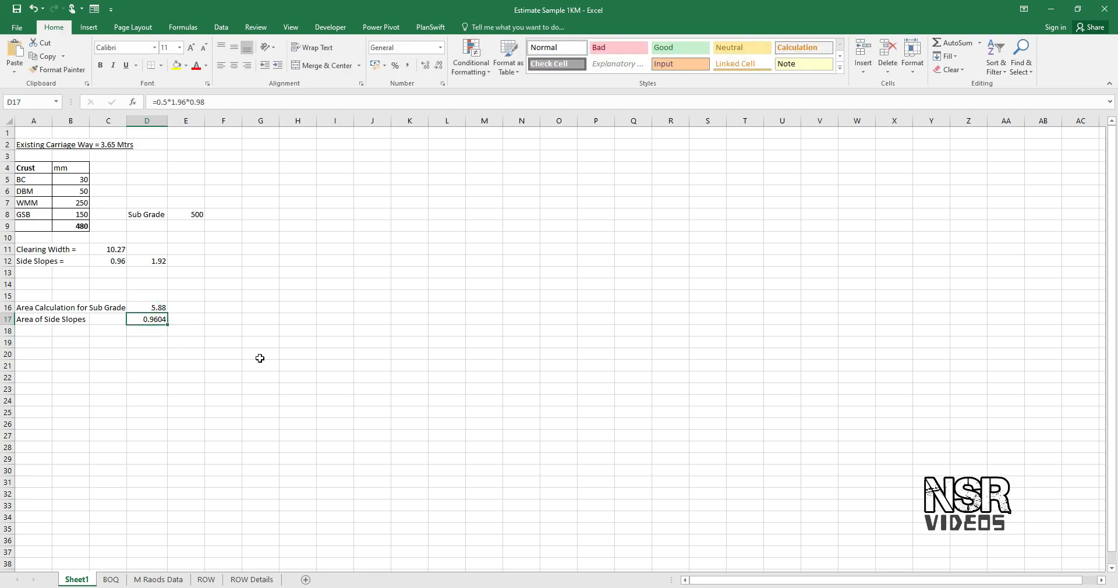
Total the sub grade and side slope areas in cell D18 with a SUM of D16:D17
click(150, 332)
key(alt+equal)
key(ctrl+Return)
Add the label "Area of Excavation =" in cell C18 beside the total and align it right
key(Left)
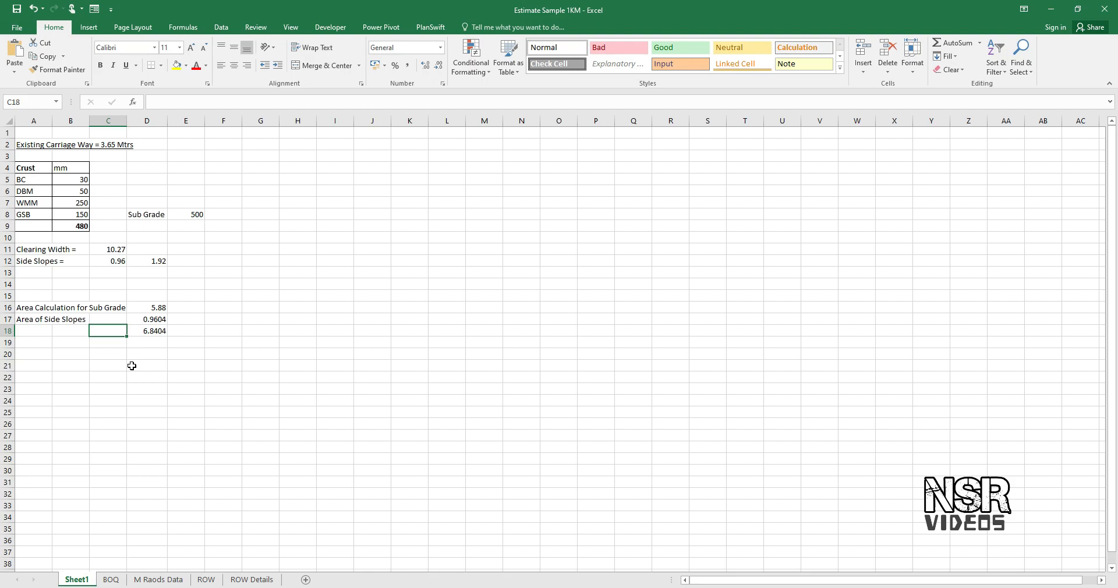
text(Area of Excavation =)
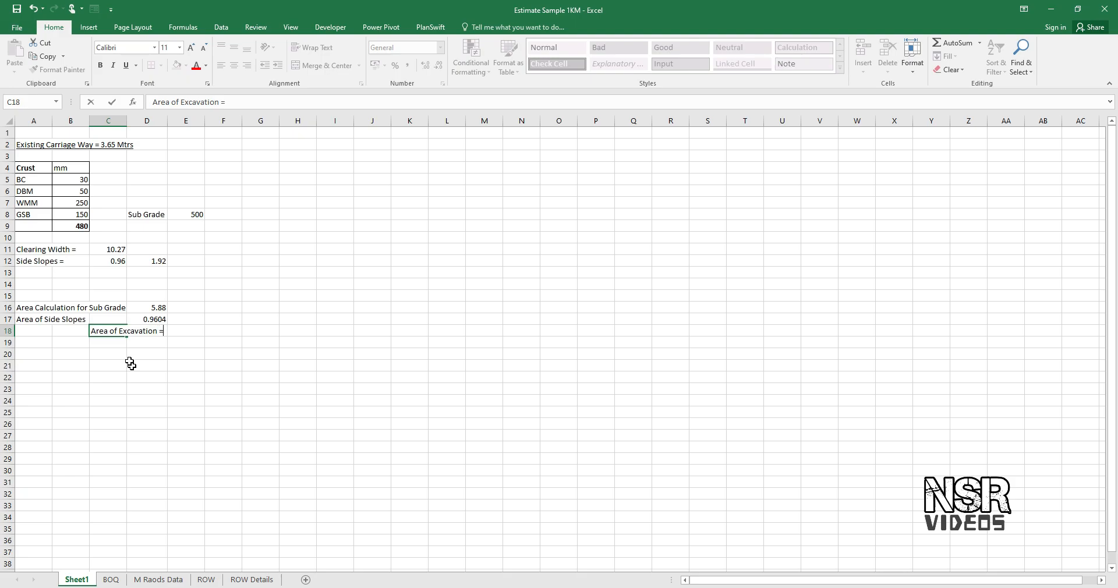
key(Tab)
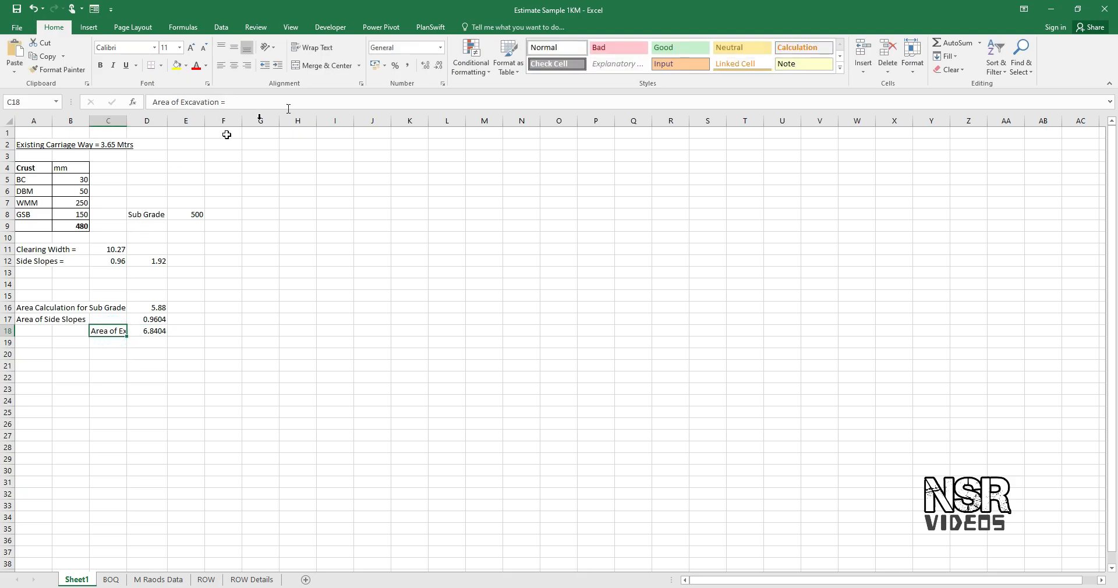
click(247, 65)
click(158, 328)
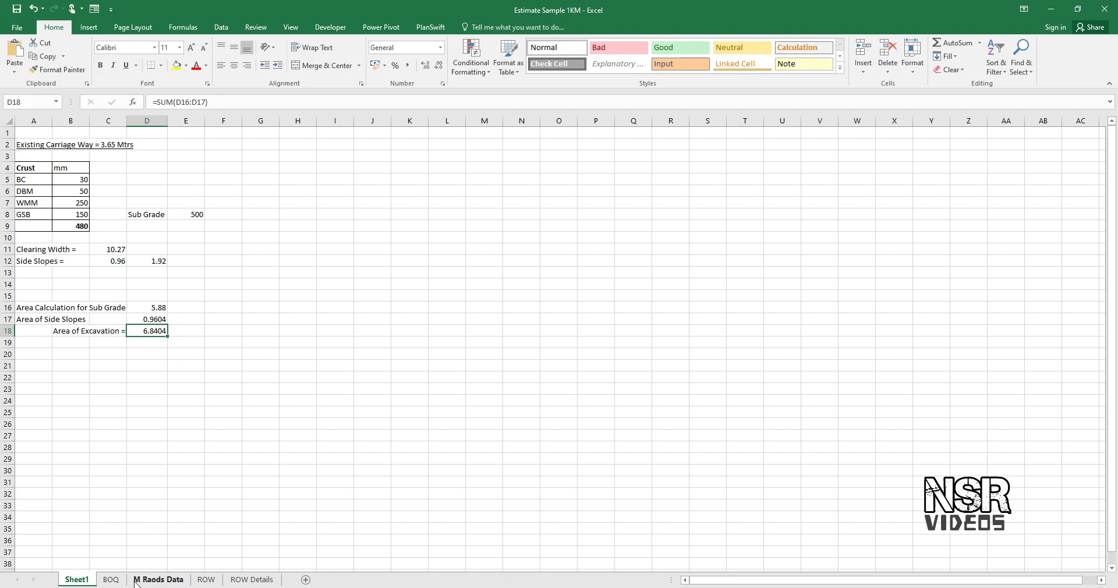
Enter 6.8404 as the breadth of the Excavation item in cell E9 of the BOQ sheet
click(111, 580)
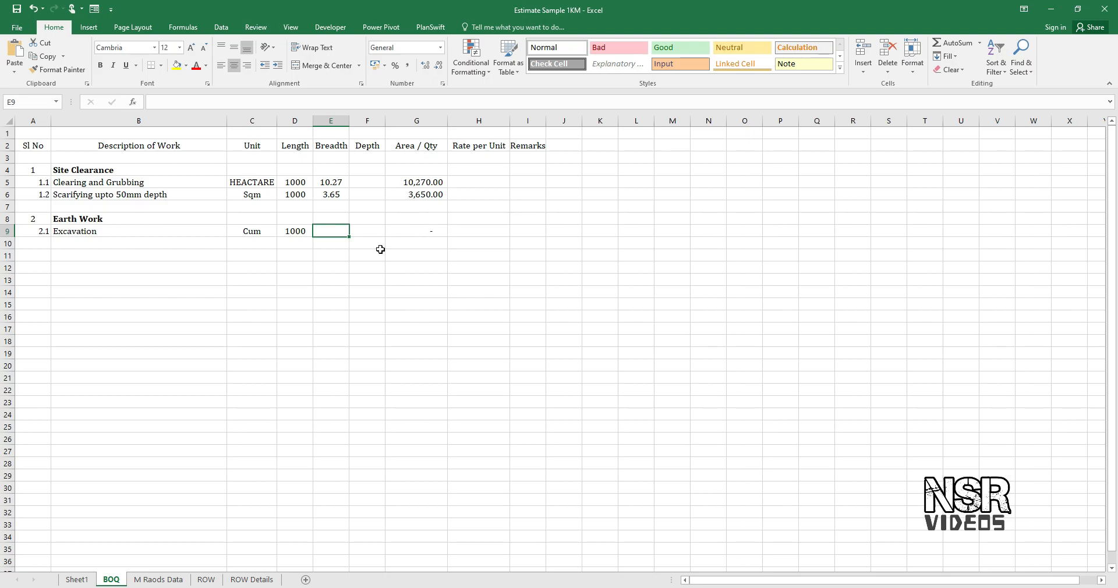
text(6.8404)
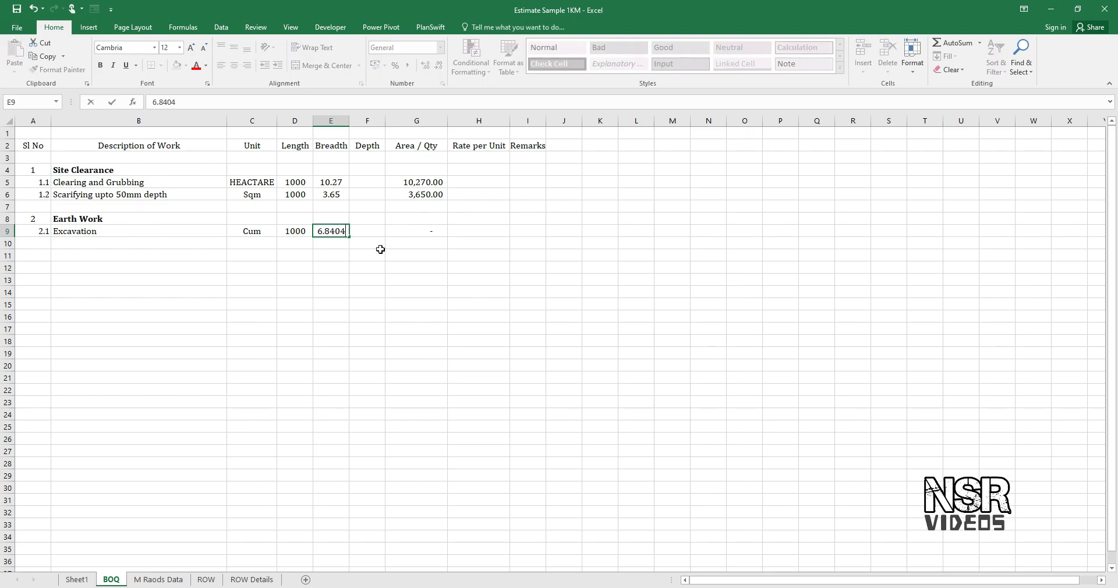
key(Tab)
key(Tab)
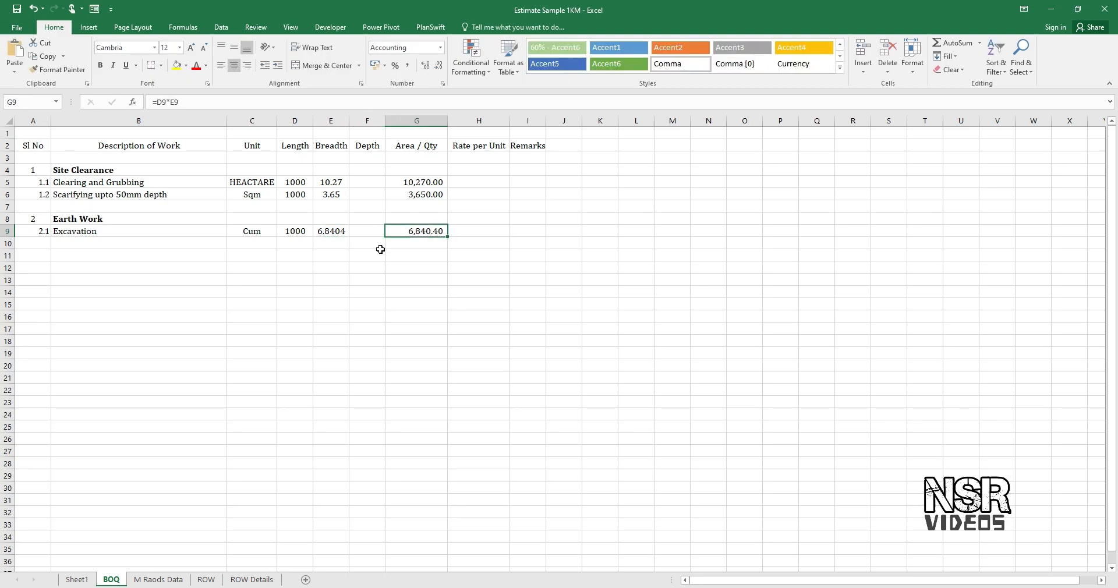
click(250, 234)
click(414, 232)
Enter the remarks LHS in cell I9 for the excavation row and RHS in cell I10 below it
click(527, 231)
text(LHS)
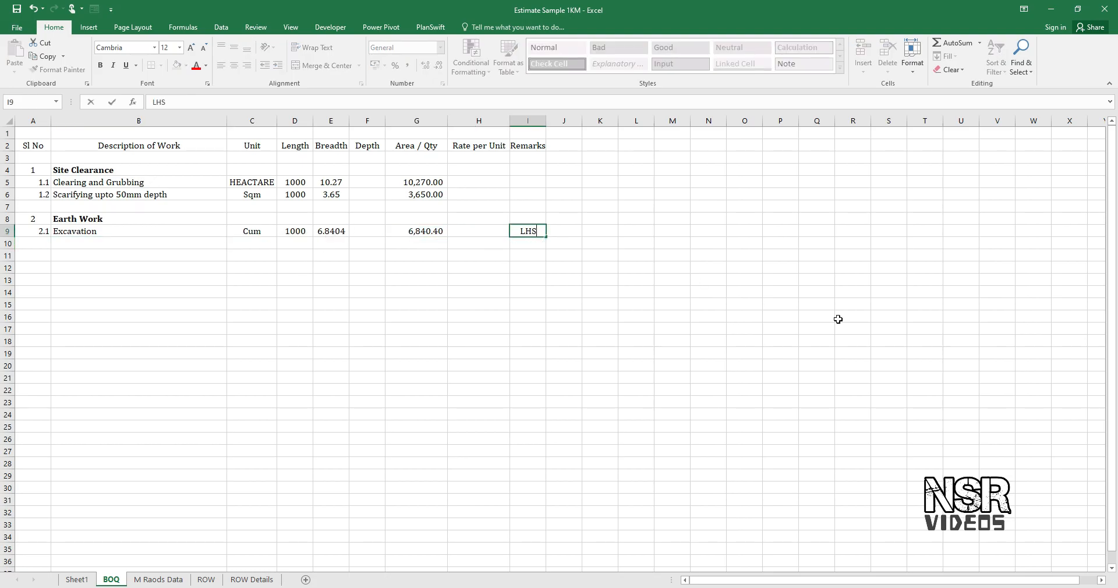
key(Return)
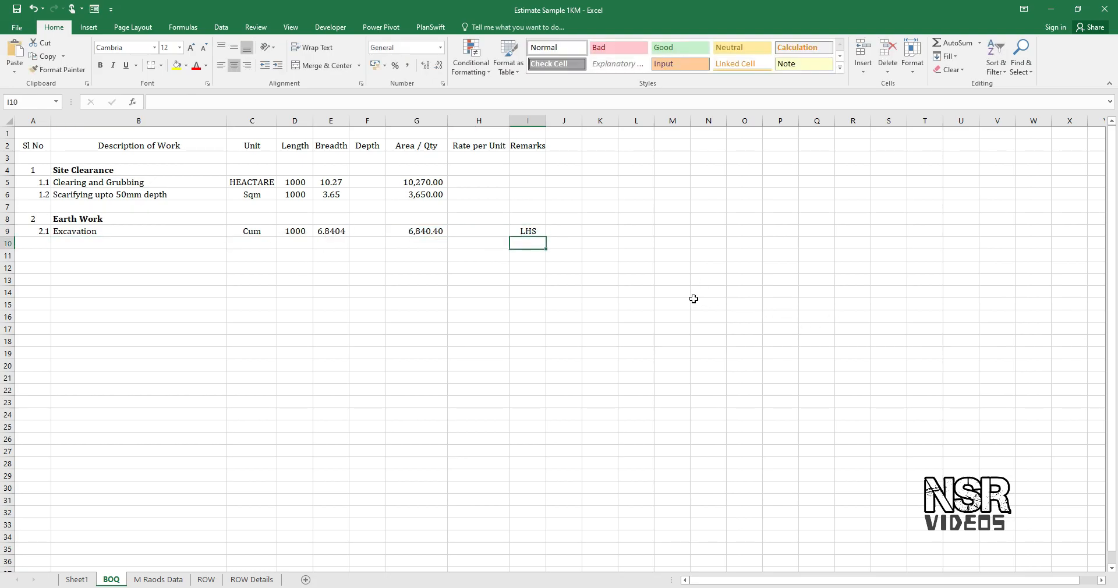
text(RHS)
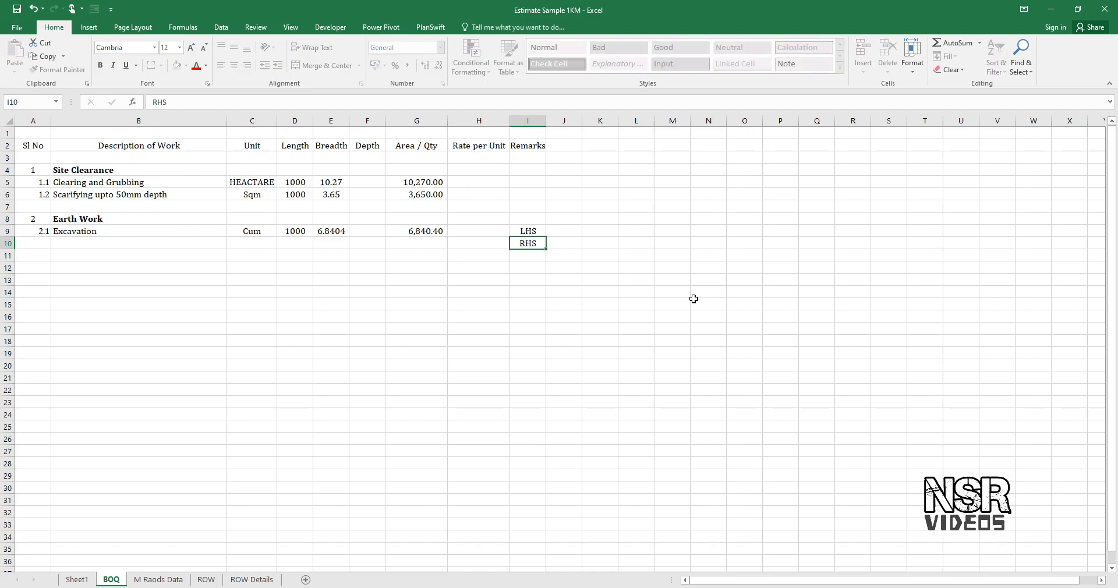
Change the description in B9 to "Excavation LHS" and add "Excavation RHS" in B10
key(Up)
key(Left)
key(Left)
key(Left)
key(Left)
key(Left)
key(Left)
key(Left)
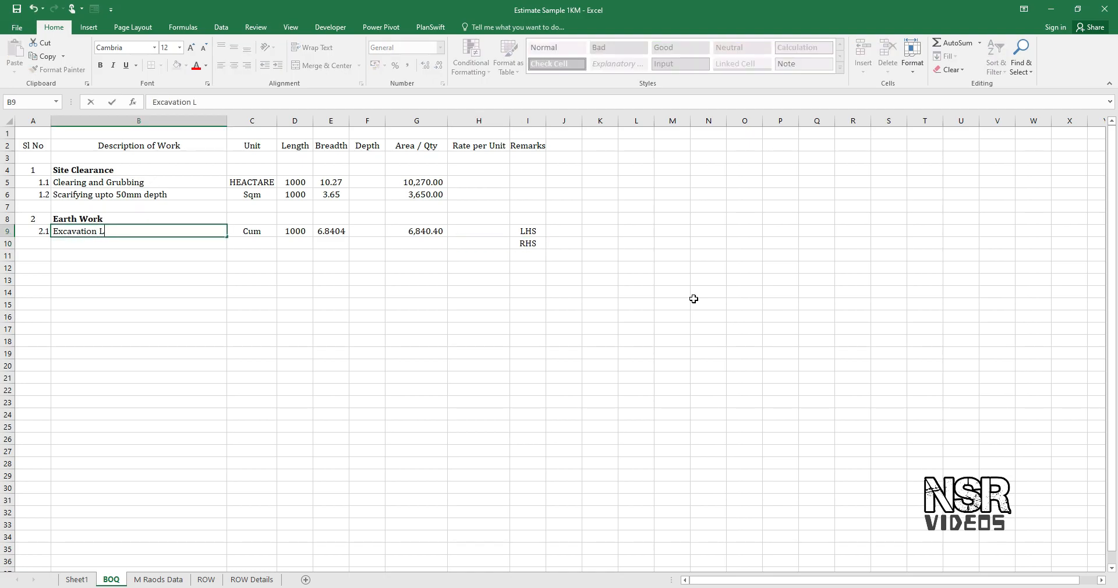
key(Return)
key(ctrl+apostrophe)
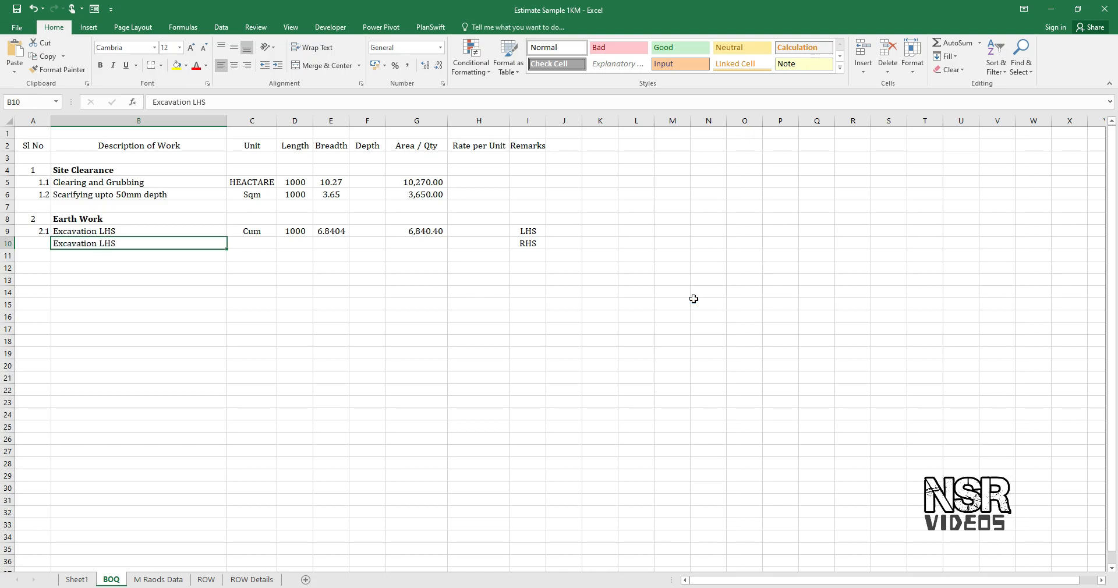
key(Delete)
text(R)
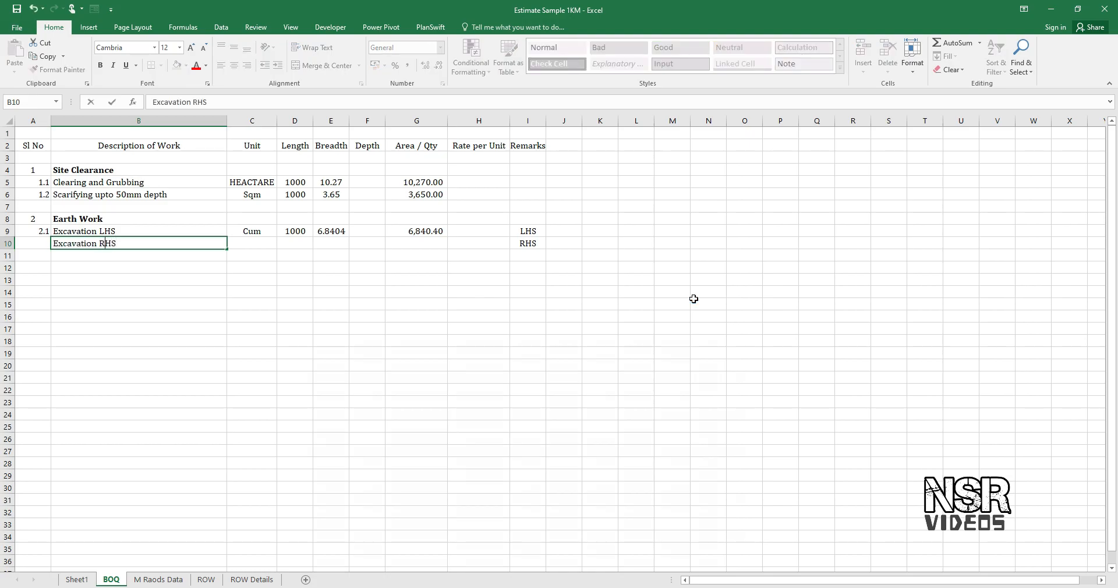
Fill the unit, length, breadth and quantity of the Excavation RHS row down from the Excavation LHS row
key(Tab)
key(shift+Right)
key(shift+Right)
key(ctrl+d)
key(Right)
key(Right)
key(Right)
key(Right)
key(ctrl+d)
key(Right)
key(Left)
key(Left)
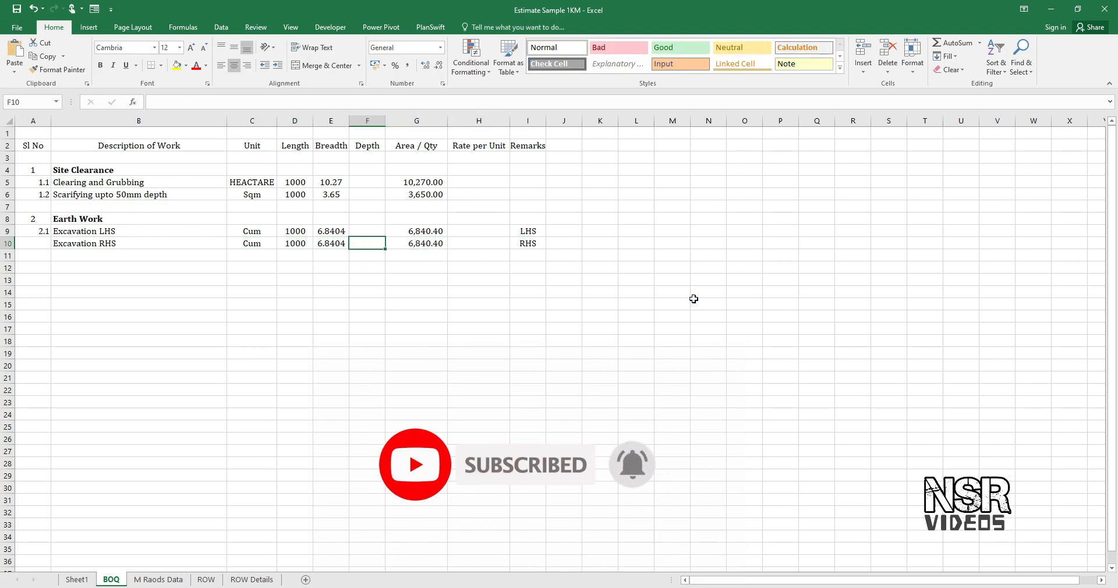
click(35, 269)
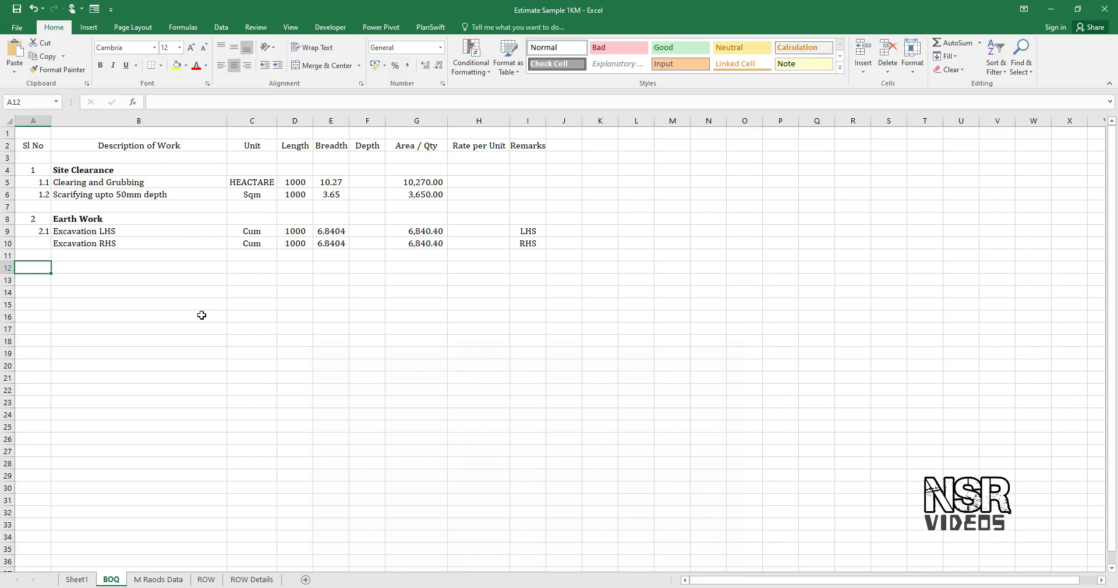